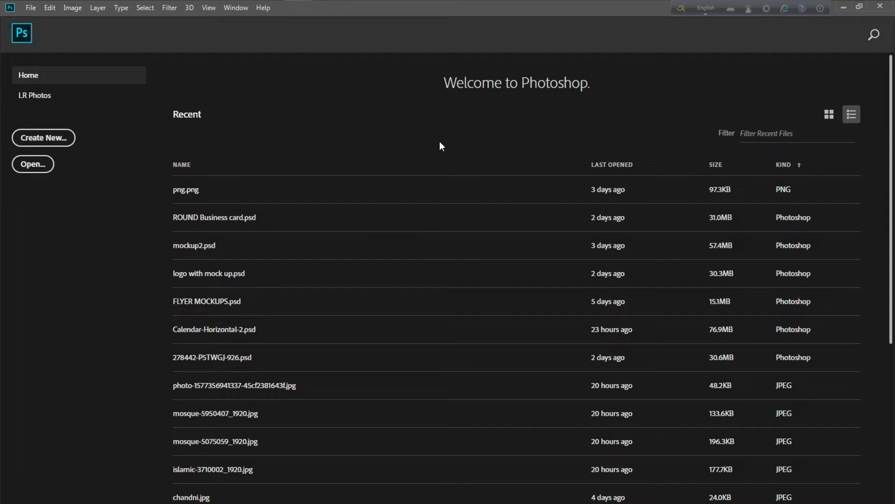
- Open the 605508244f8f9 image from Saved Pictures with File > Open
left_click(28, 10)
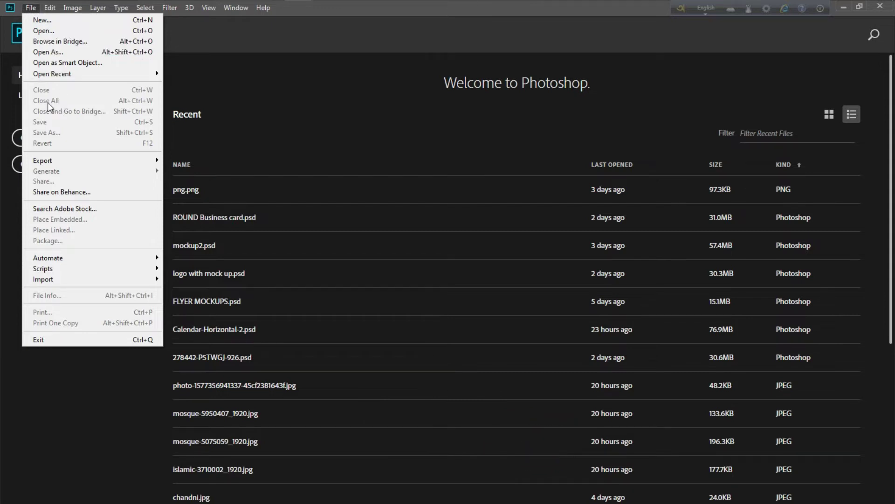
left_click(51, 35)
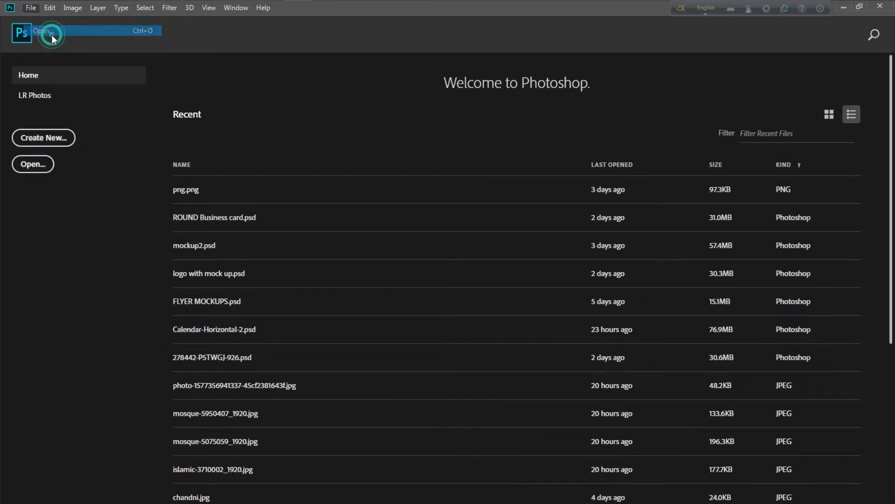
left_click(292, 106)
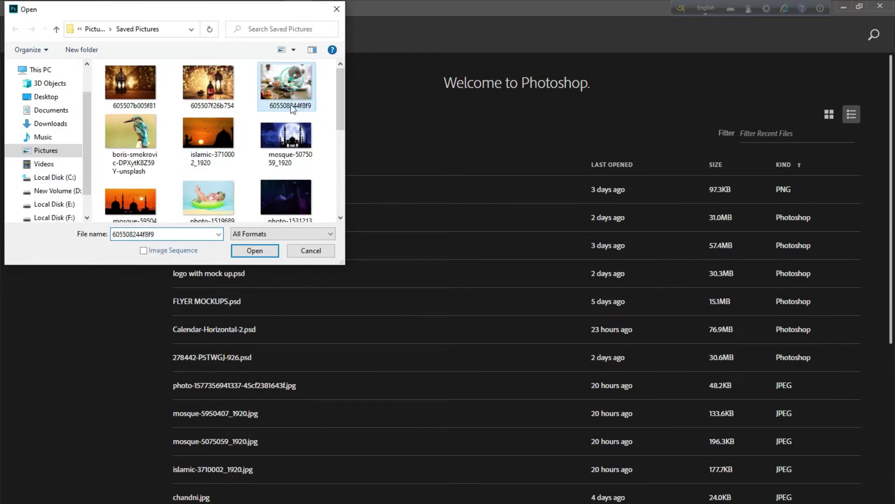
left_click(256, 250)
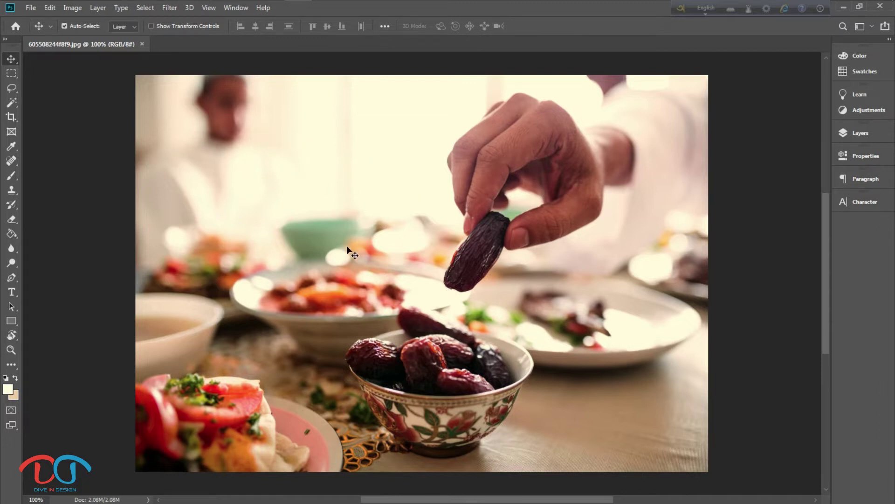
- Try dragging the photo with the Move tool and dismiss the locked Background layer warning
left_click(404, 186)
left_click_drag(514, 191, 512, 193)
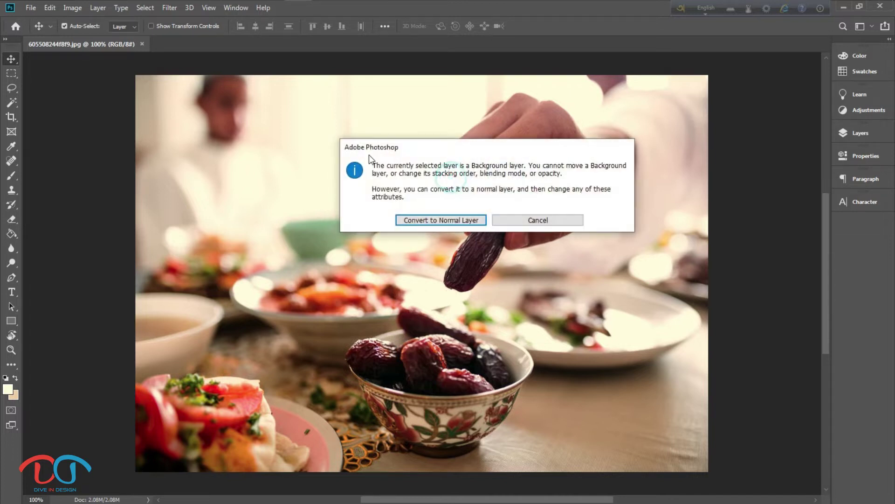
left_click(559, 222)
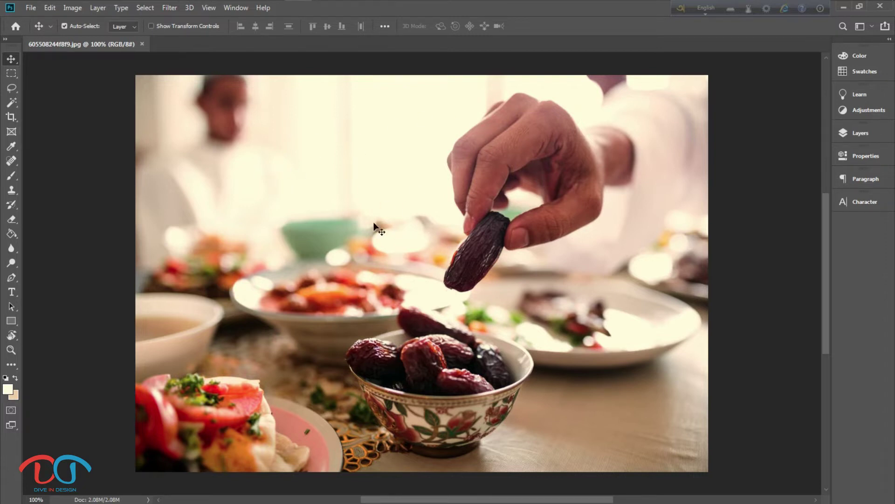
- Unlock the Background layer into Layer 0 in the Layers panel, test-move it, collapse the panel
left_click(857, 134)
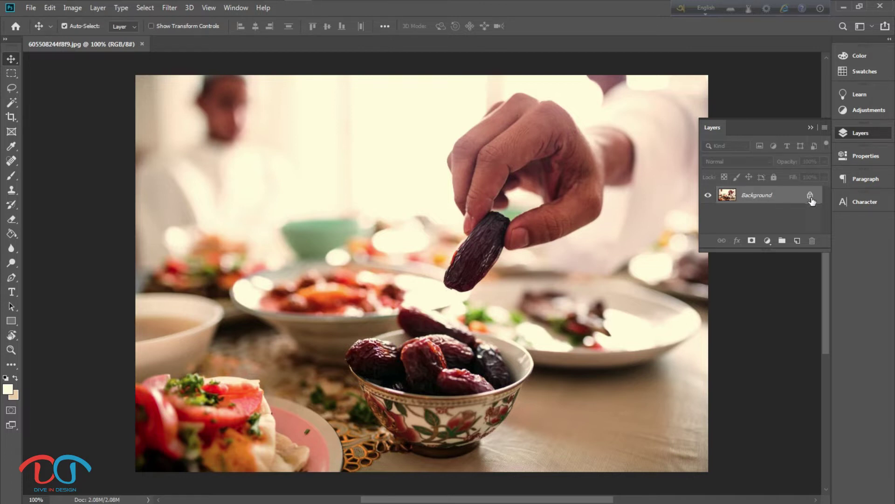
left_click(811, 196)
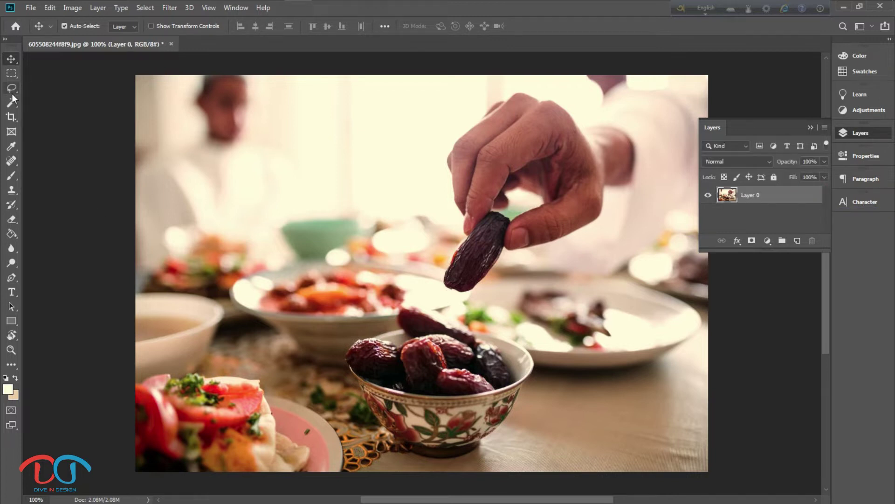
mouse_move(317, 229)
left_mouse_down()
mouse_move(333, 257)
mouse_move(257, 198)
mouse_move(323, 235)
left_mouse_up()
left_click(810, 127)
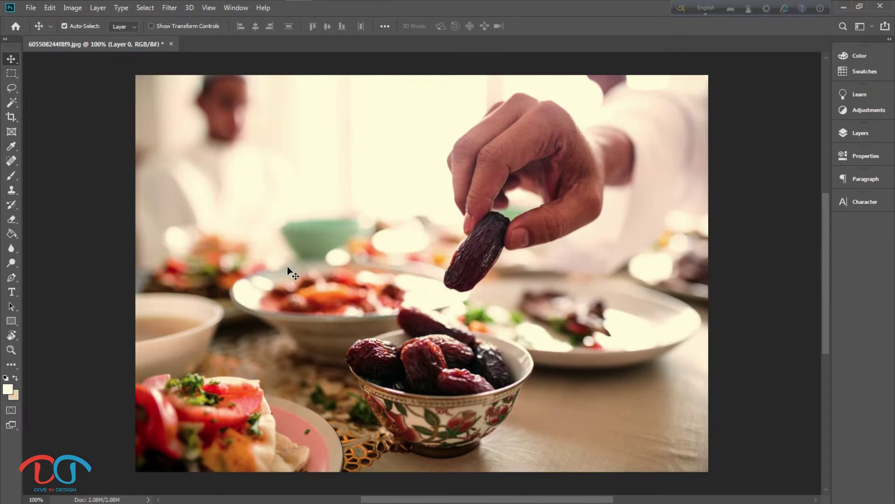
- Zoom in with Ctrl++ to 1600% to inspect the date's individual pixels
key("ctrl+plus")
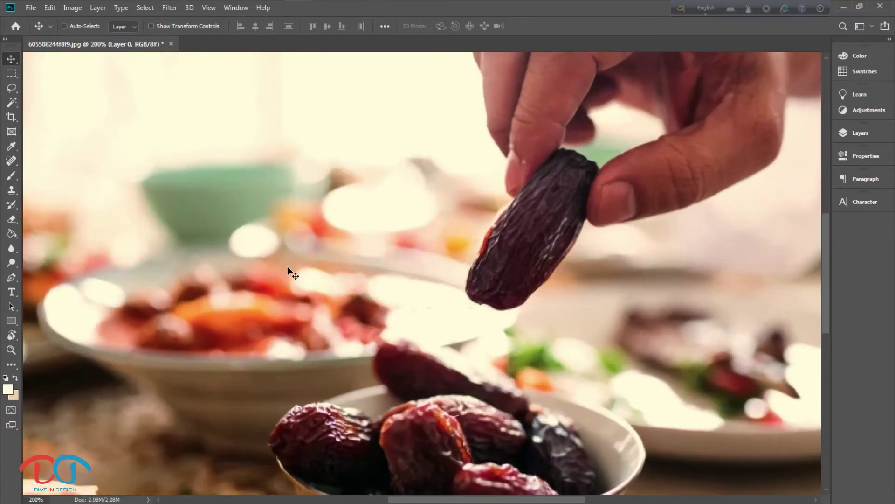
key("ctrl+plus")
key("ctrl+plus")
key("ctrl+plus")
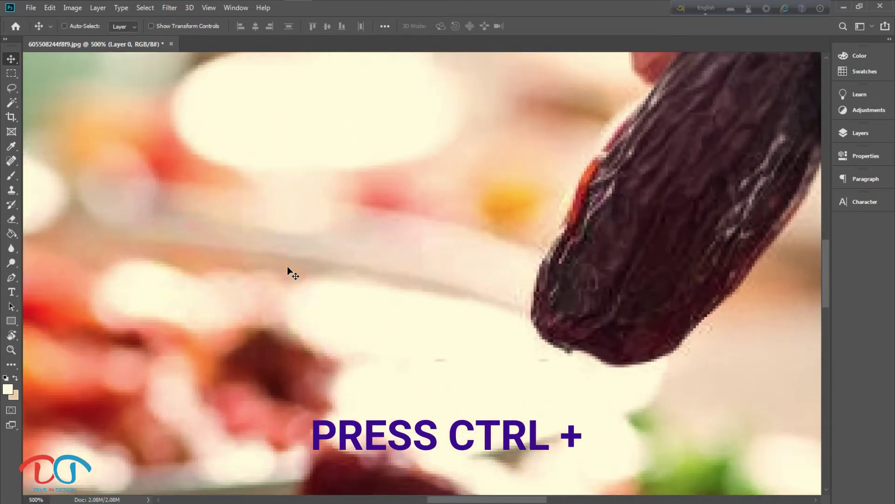
key("ctrl+plus")
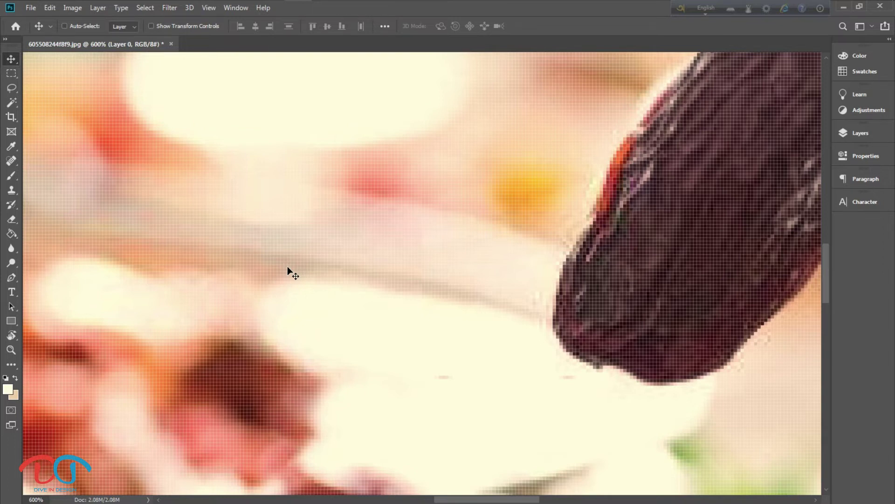
key("ctrl+plus")
key("ctrl+plus")
key("ctrl+plus")
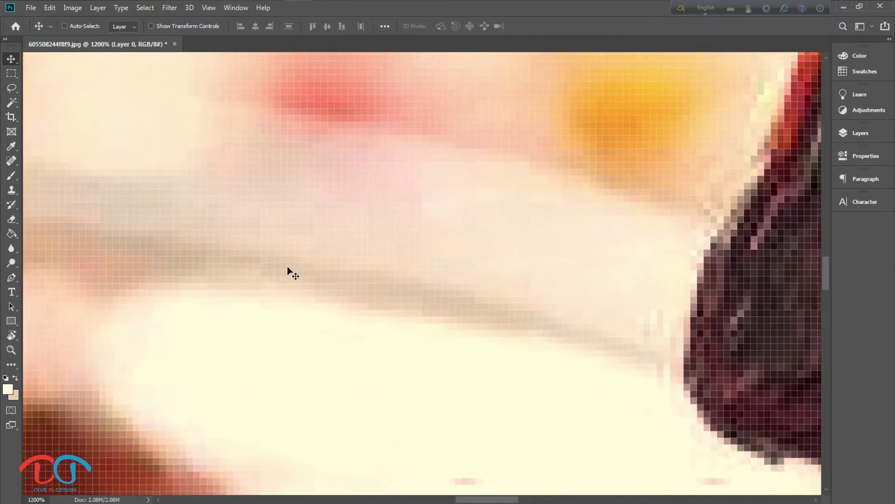
key("ctrl+plus")
key("ctrl")
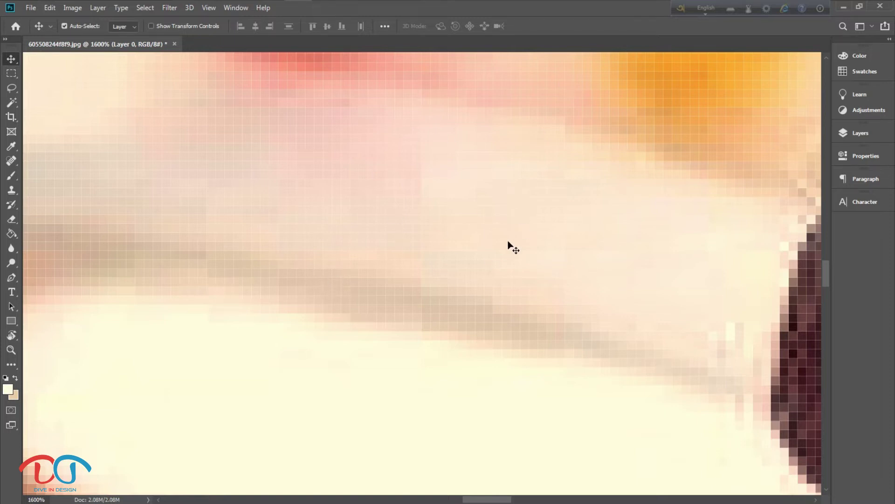
- Zoom back out with Ctrl+- to 100%, then fit the photo on screen
key("ctrl+minus")
key("ctrl+minus")
key("ctrl+minus")
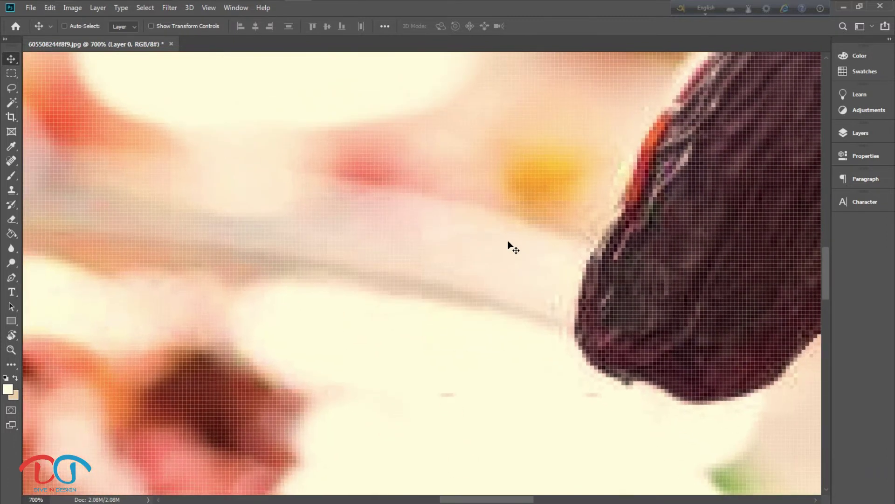
key("ctrl+minus")
key("ctrl+minus")
key("ctrl+minus")
key("ctrl+minus")
key("ctrl+minus")
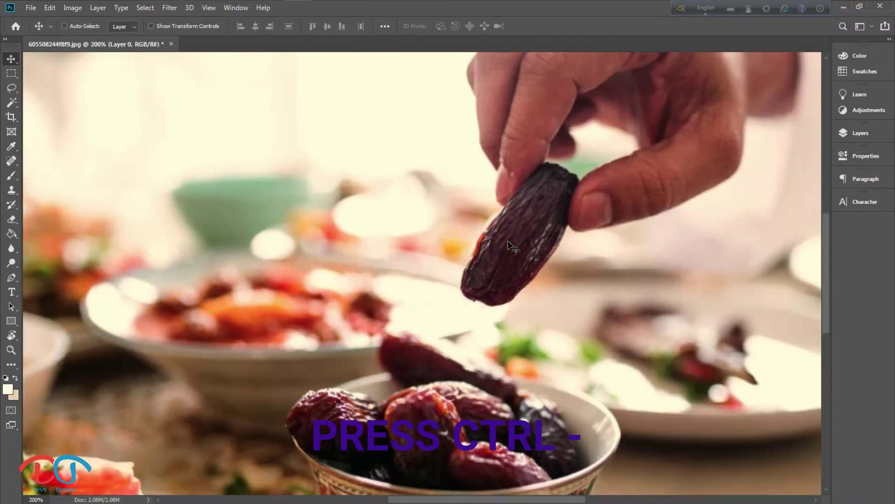
key("ctrl+minus")
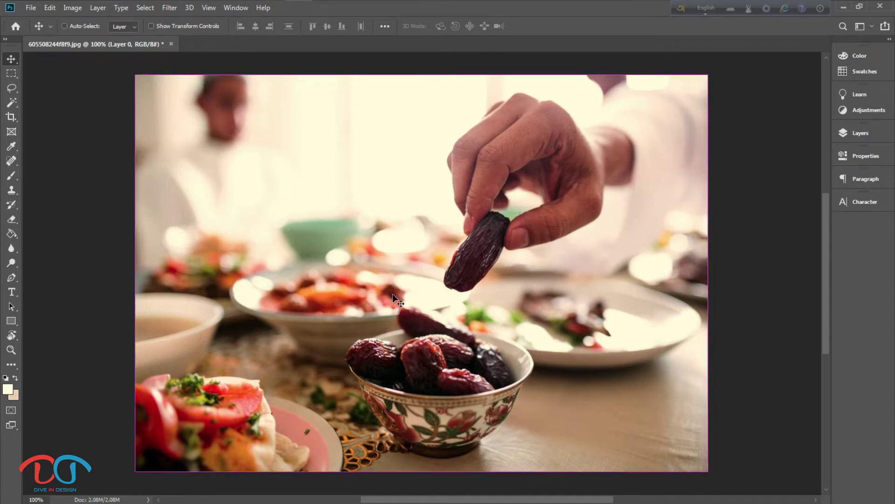
key("ctrl+0")
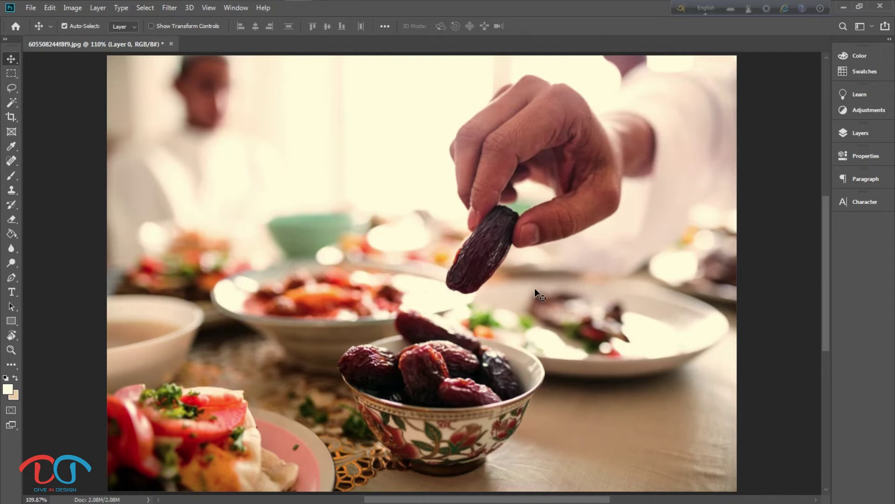
- View the photo at 100% actual pixel size with Ctrl+1
key("ctrl")
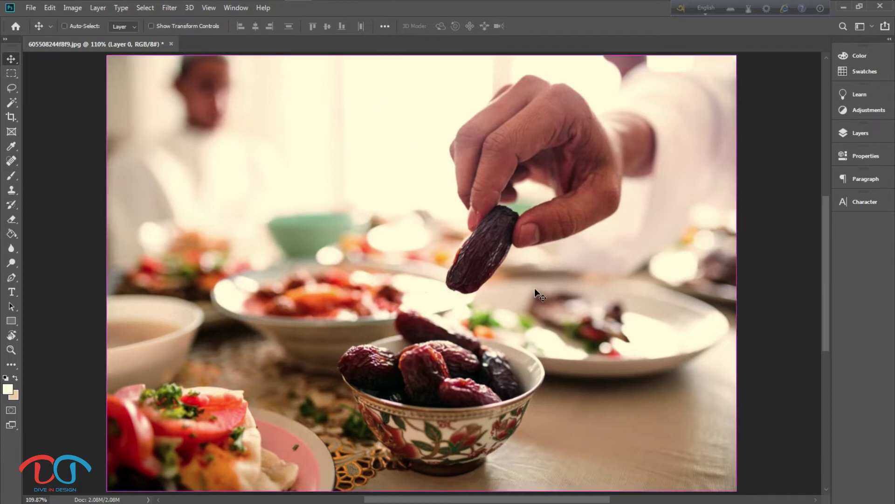
key("ctrl+1")
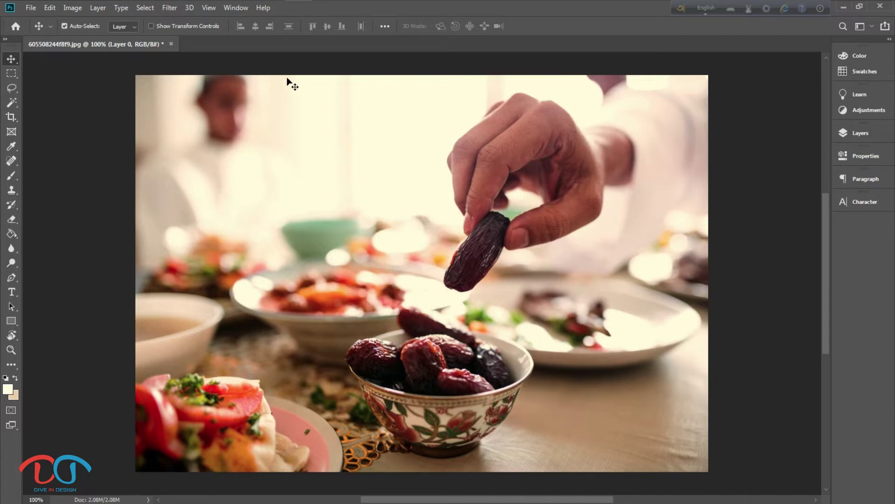
- View the photo at 200% from the View menu, then fit it back on screen
left_click(209, 8)
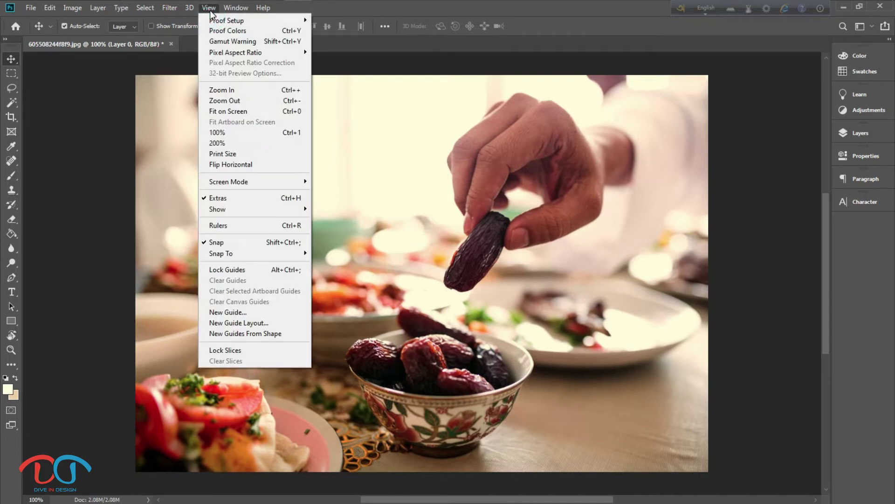
left_click(228, 142)
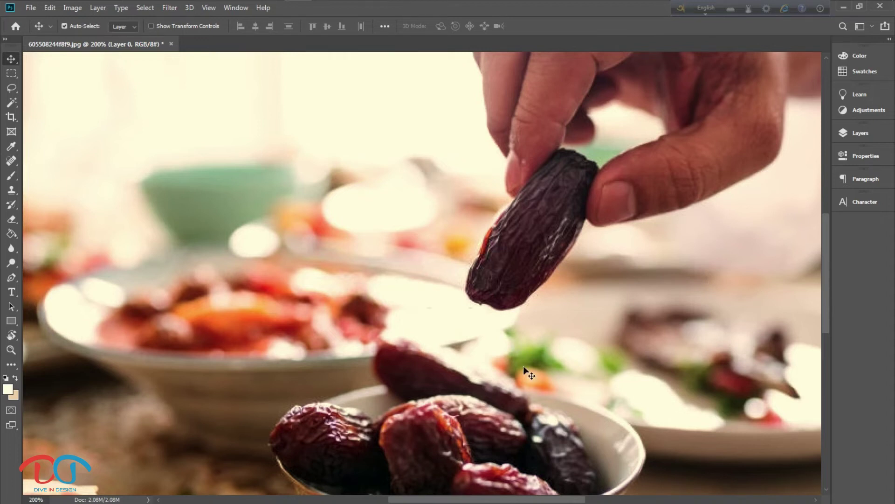
key("ctrl+0")
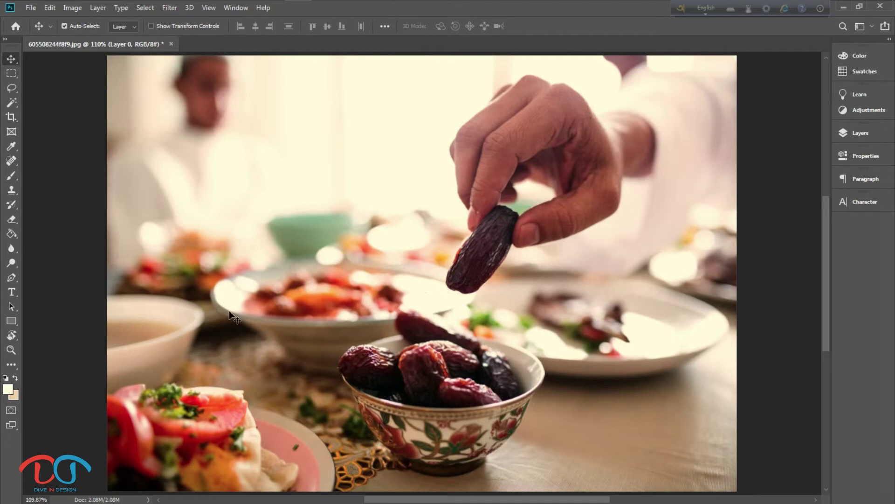
- Zoom in with the Zoom tool on the held date, then closer on the gripping thumb
left_click(11, 348)
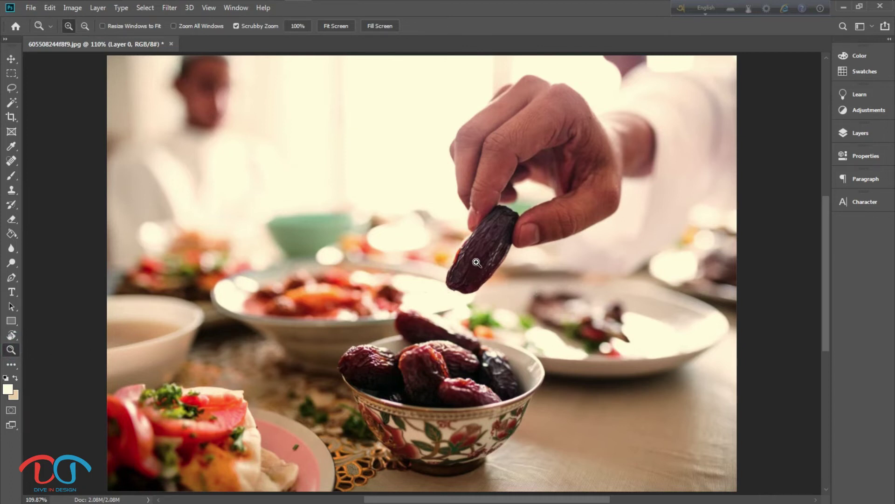
left_click(477, 262)
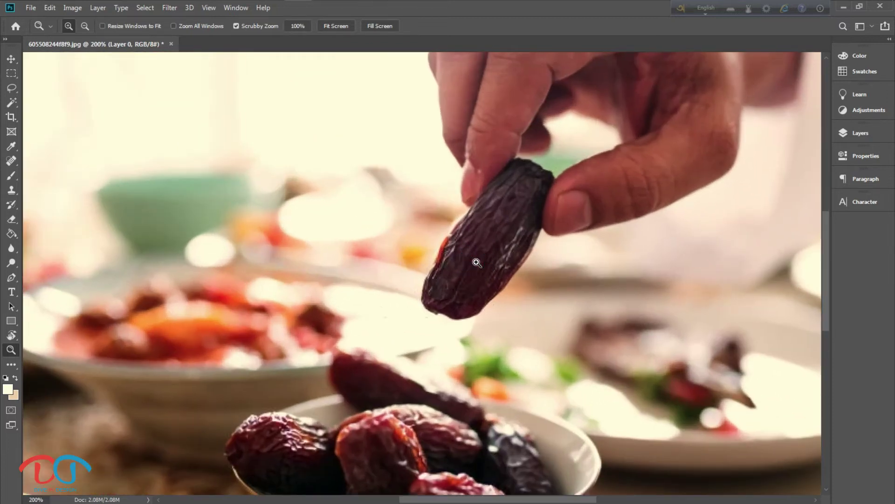
left_click(476, 262)
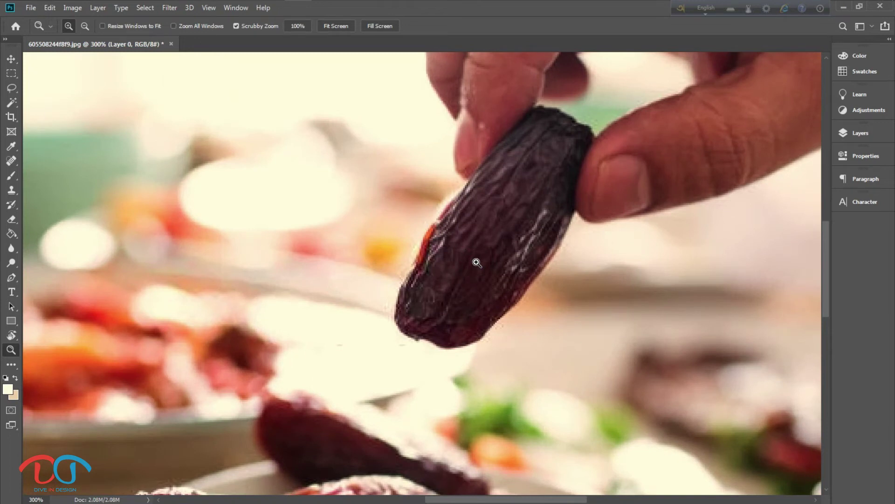
left_click(476, 263)
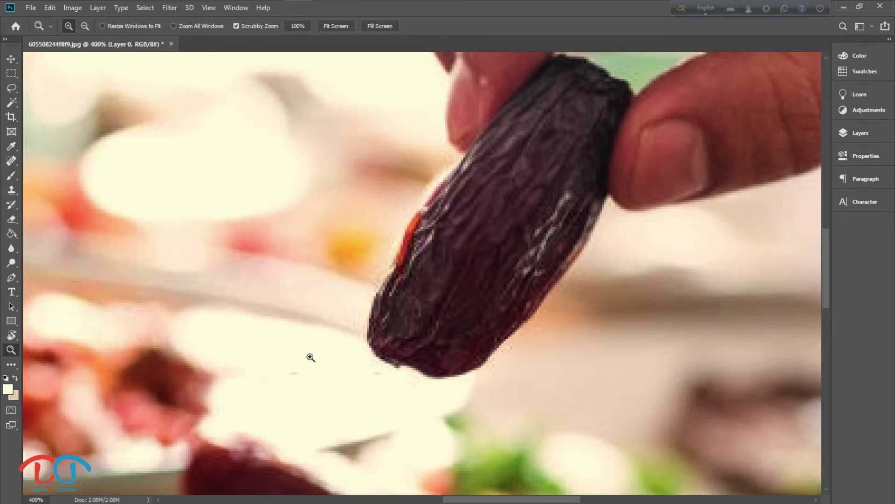
left_click(681, 151)
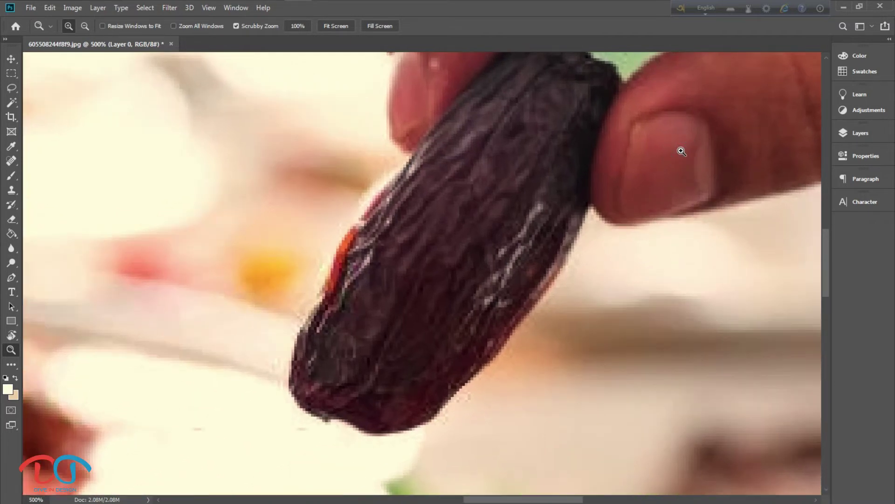
left_click(681, 151)
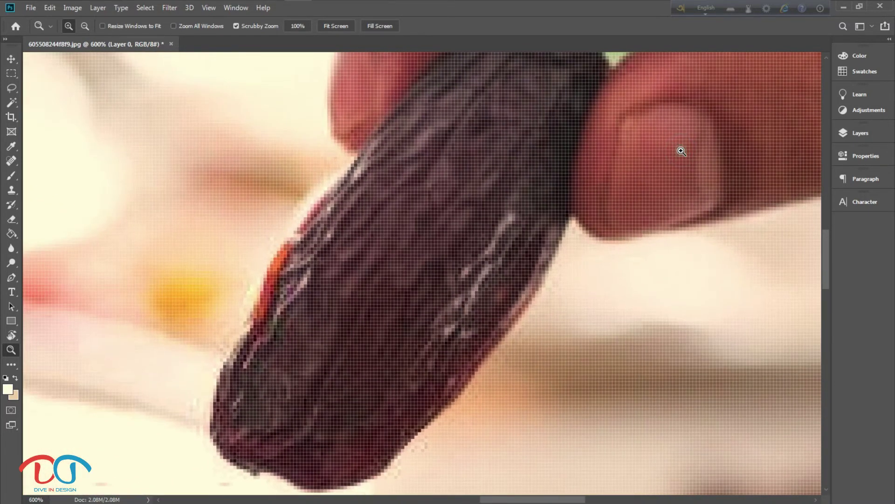
left_click(681, 152)
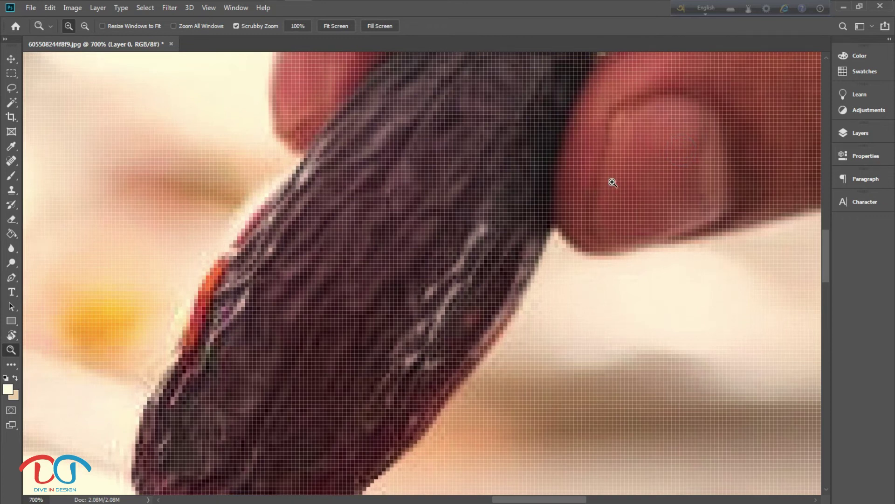
- Alt-click to zoom back out to 100%, then scroll the view slightly
key("alt")
left_click(613, 183, "alt")
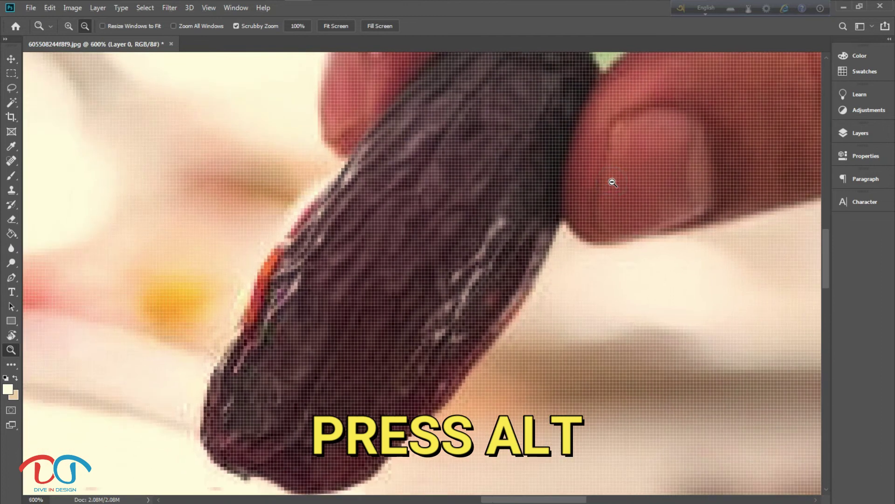
left_click(613, 182, "alt")
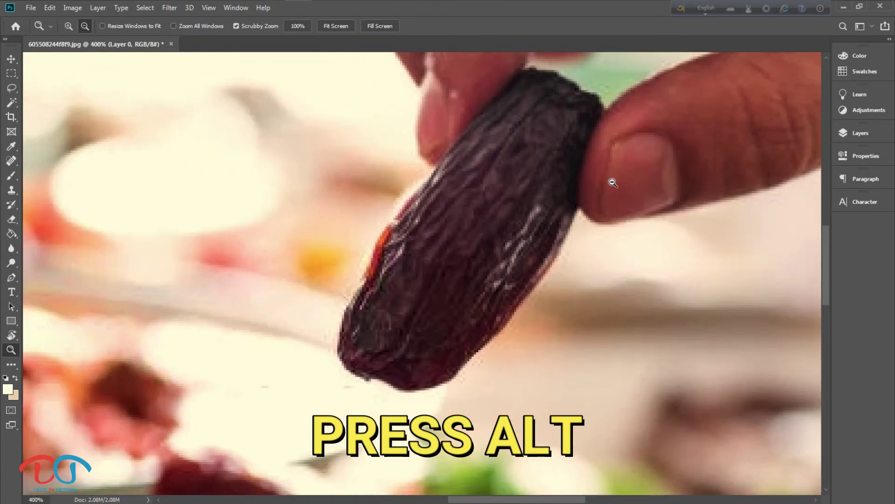
left_click(613, 183, "alt")
left_click(613, 183, "alt")
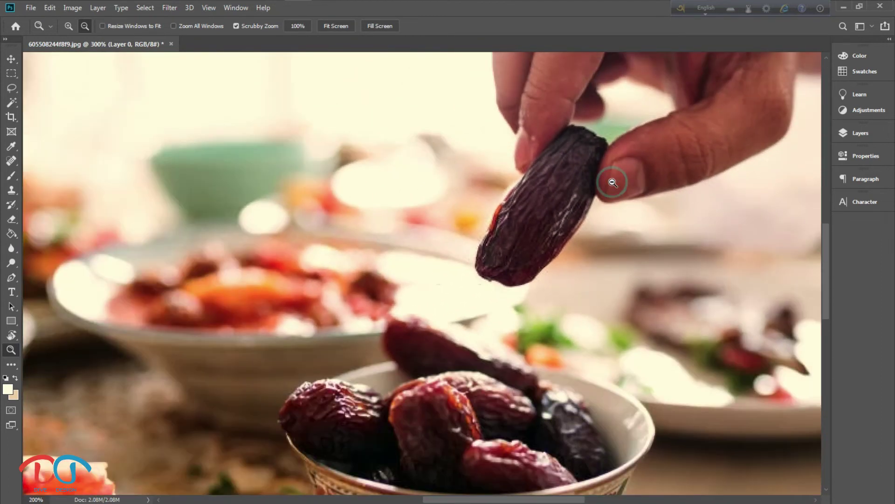
left_click(613, 183, "alt")
scroll(495, 240, "down", 2)
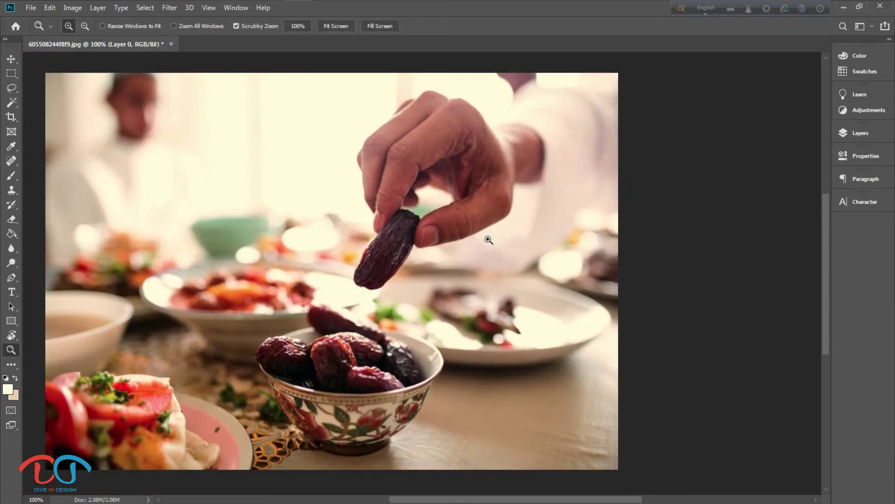
scroll(652, 287, "up", 1)
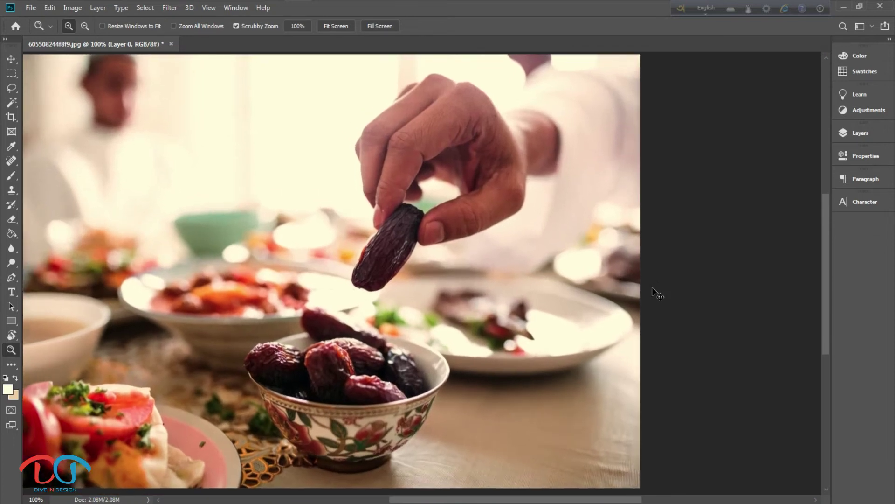
scroll(652, 286, "left", 2)
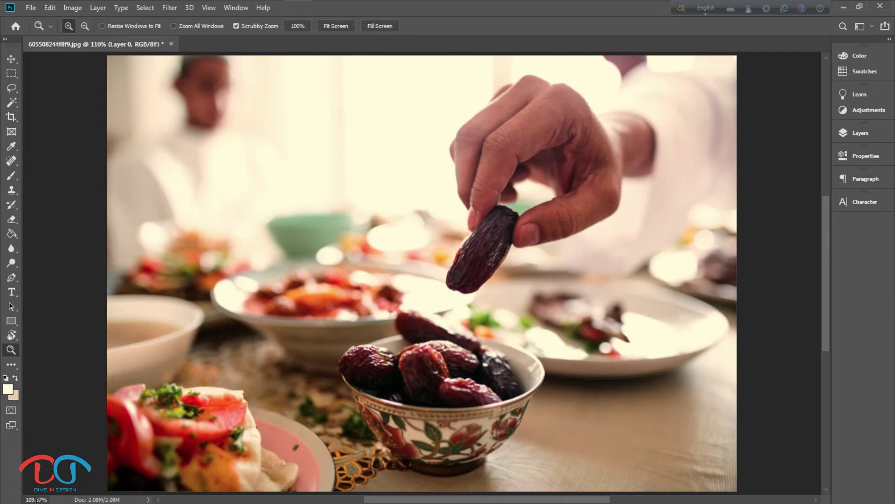
- Set the status-bar zoom field to 120%, then to 90%
left_click(37, 499)
key("BackSpace")
type("120")
key("Return")
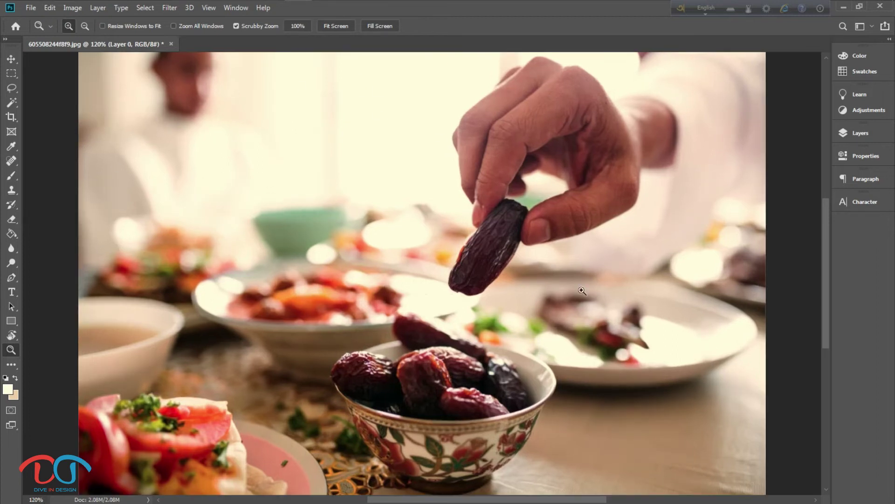
double_click(43, 499)
key("BackSpace")
type("90")
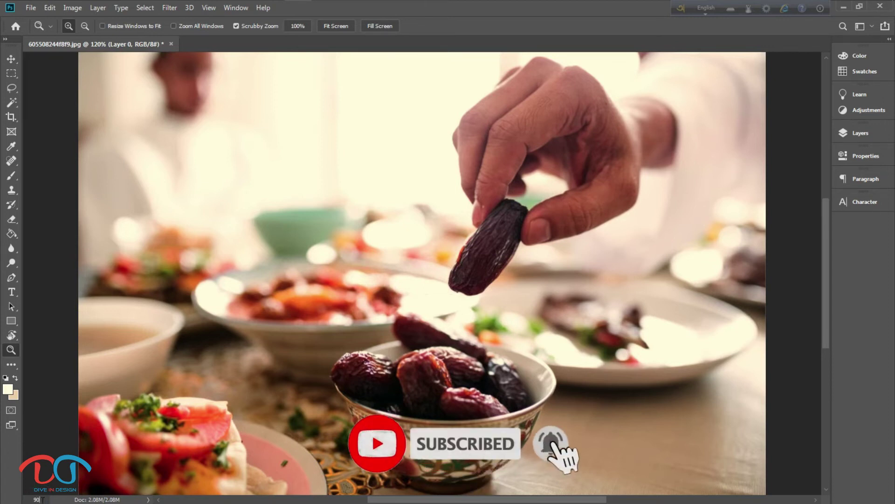
key("Return")
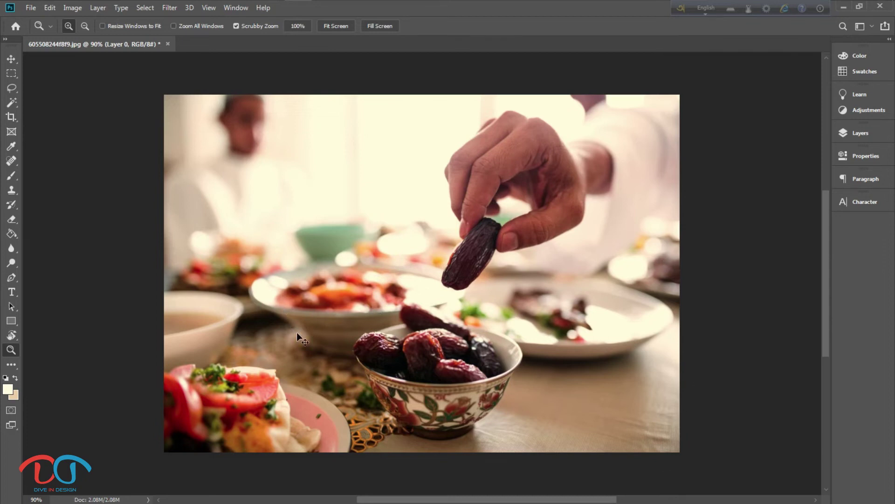
- Drag-zoom to about 110%, then Ctrl-scrub the status-bar zoom value, settling near 112%
left_click_drag(297, 332, 354, 334)
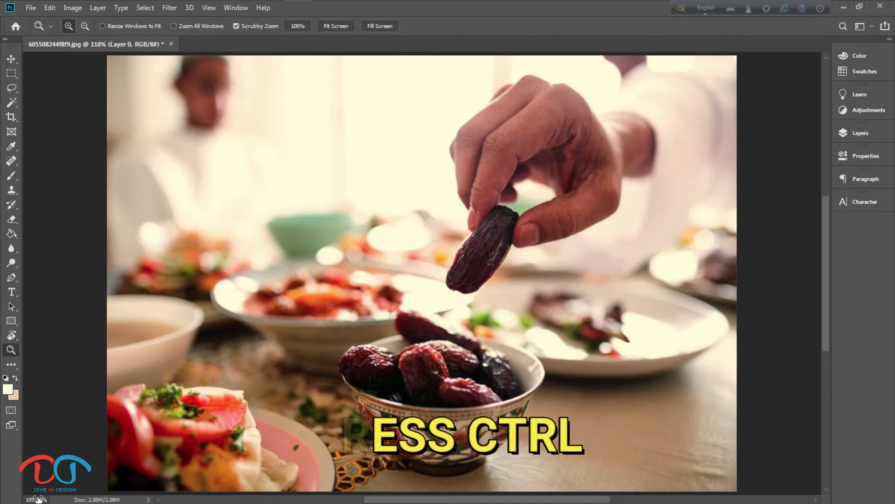
key("ctrl")
left_click_drag(37, 498, 49, 499)
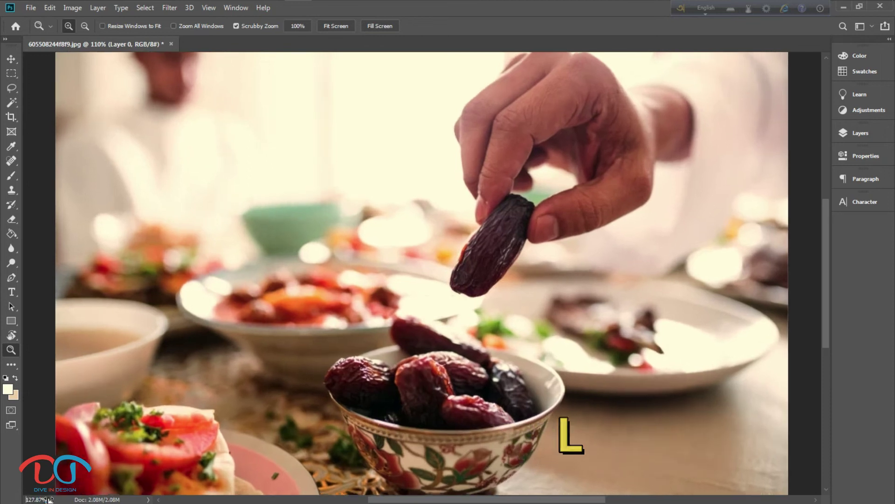
mouse_move(50, 499)
left_mouse_down()
mouse_move(144, 500)
mouse_move(40, 501)
left_mouse_up()
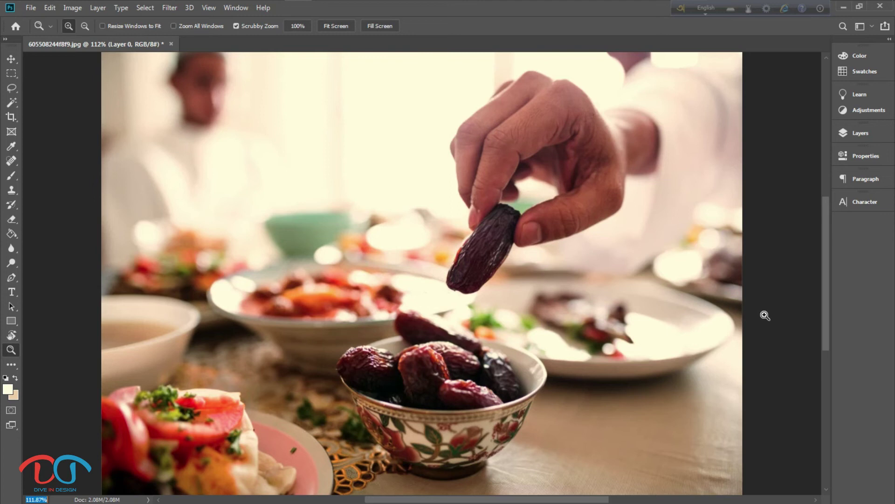
- Select the Move tool and Alt+scroll in to 672% on the dates
key("Down")
key("Down")
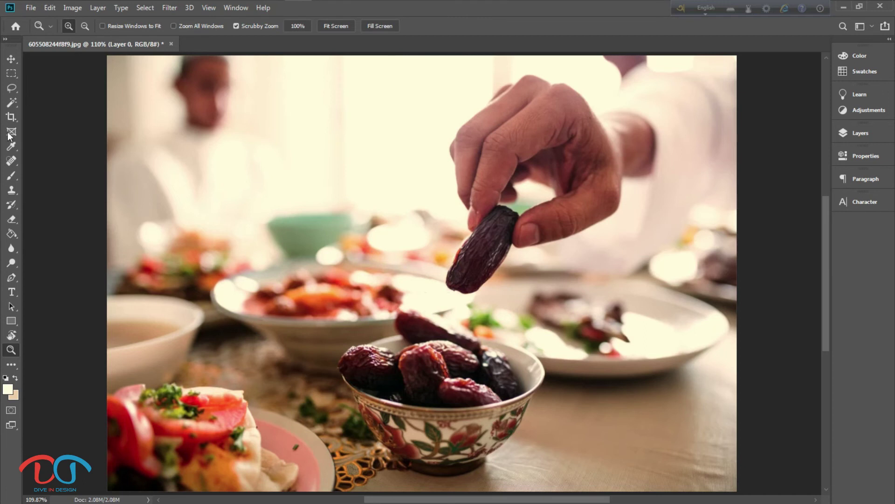
left_click(12, 59)
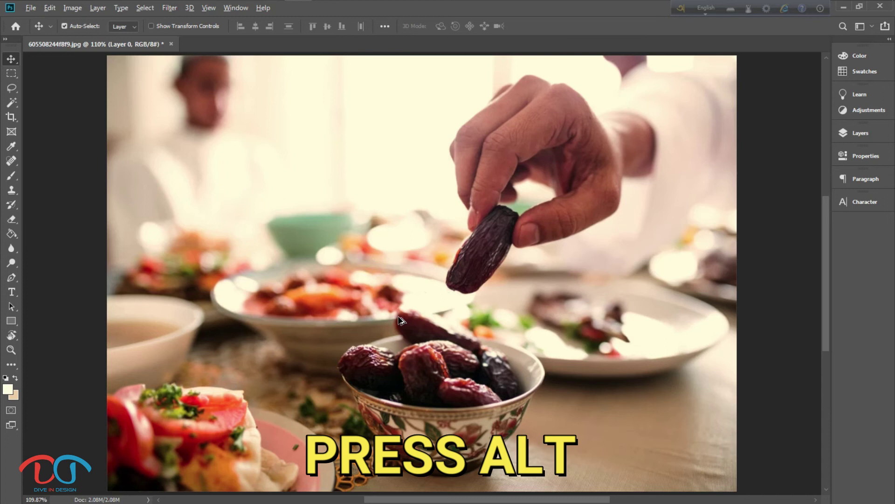
scroll(399, 320, "up", 1)
scroll(399, 320, "up", 1)
scroll(401, 322, "up", 1)
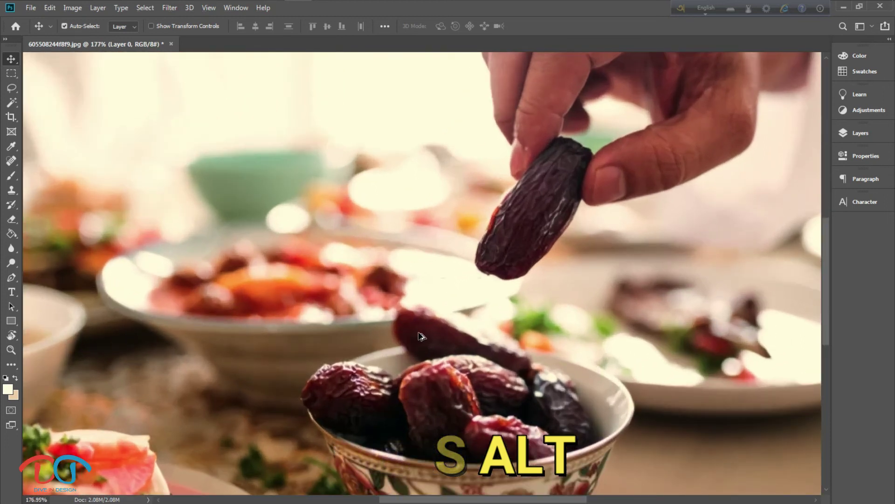
scroll(422, 336, "up", 1)
scroll(421, 335, "up", 1)
scroll(422, 335, "up", 1)
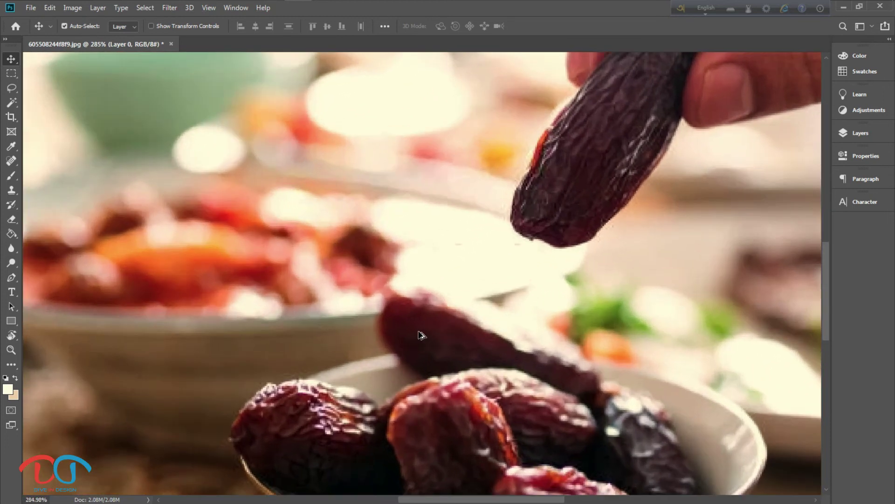
scroll(422, 334, "up", 1)
scroll(422, 334, "up", 1)
scroll(421, 332, "up", 1)
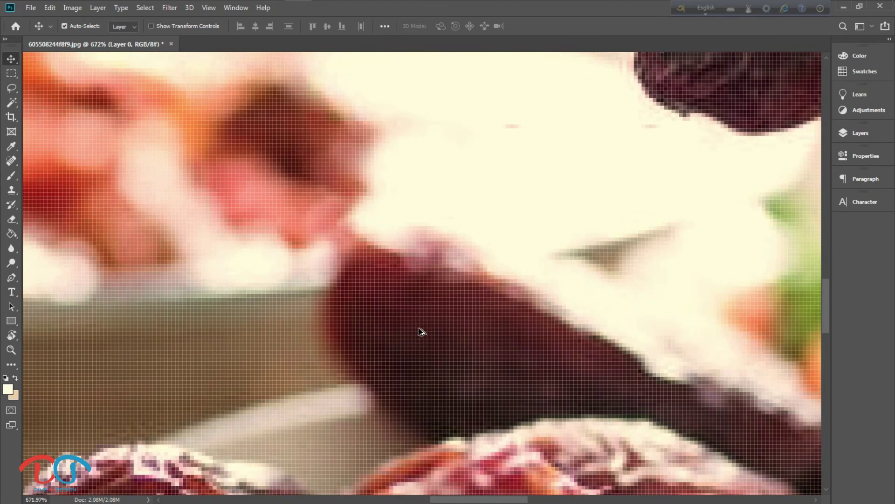
- Alt+scroll back out so the whole photo shows at about 110%
scroll(421, 332, "down", 1)
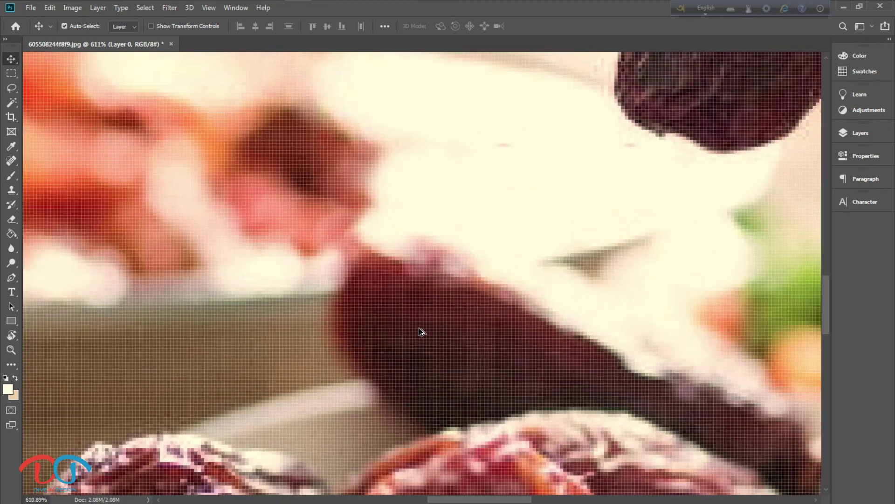
scroll(422, 331, "down", 3)
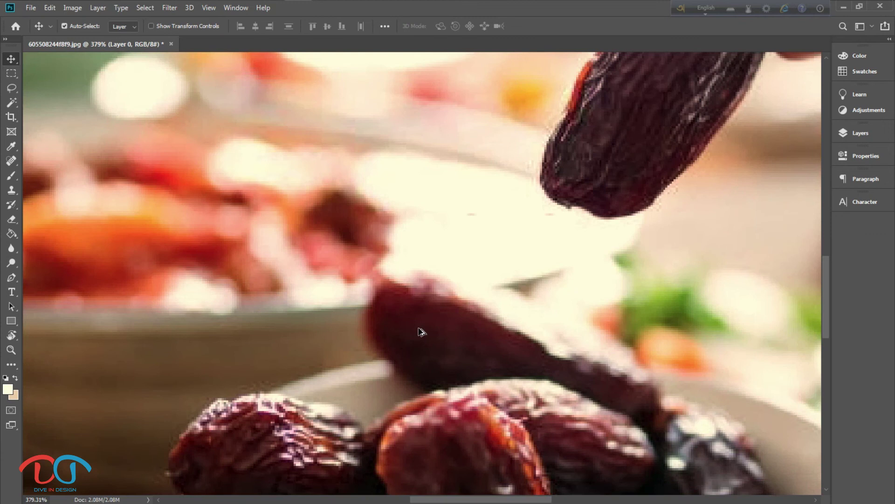
scroll(421, 332, "down", 2)
scroll(421, 332, "down", 2)
scroll(421, 332, "down", 1)
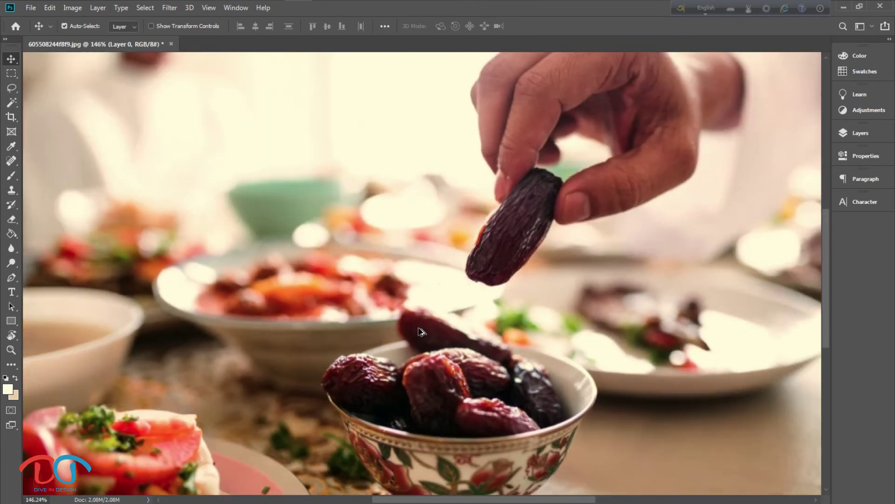
scroll(422, 332, "down", 1)
scroll(422, 332, "down", 2)
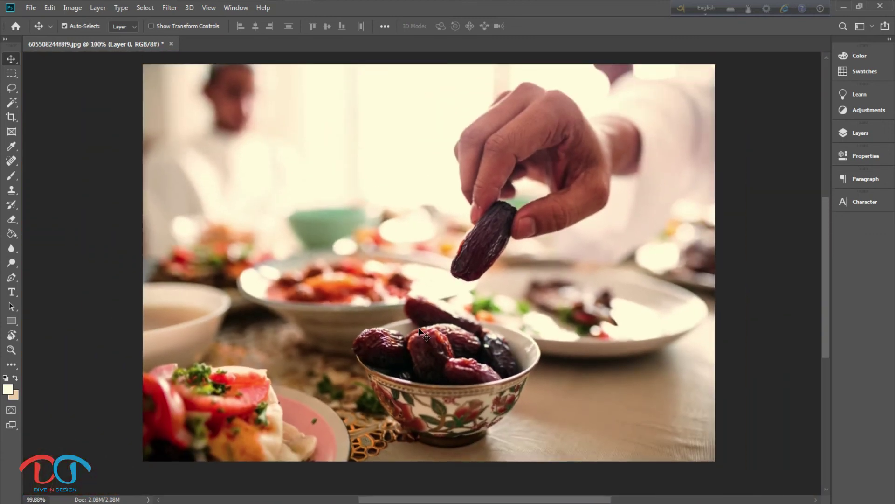
scroll(422, 332, "up", 1)
scroll(421, 331, "up", 1)
scroll(419, 328, "up", 1)
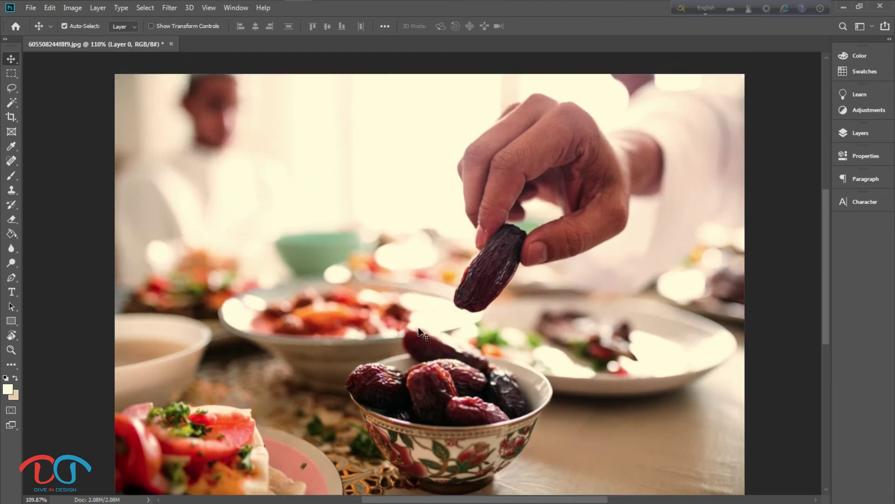
scroll(418, 327, "up", 1)
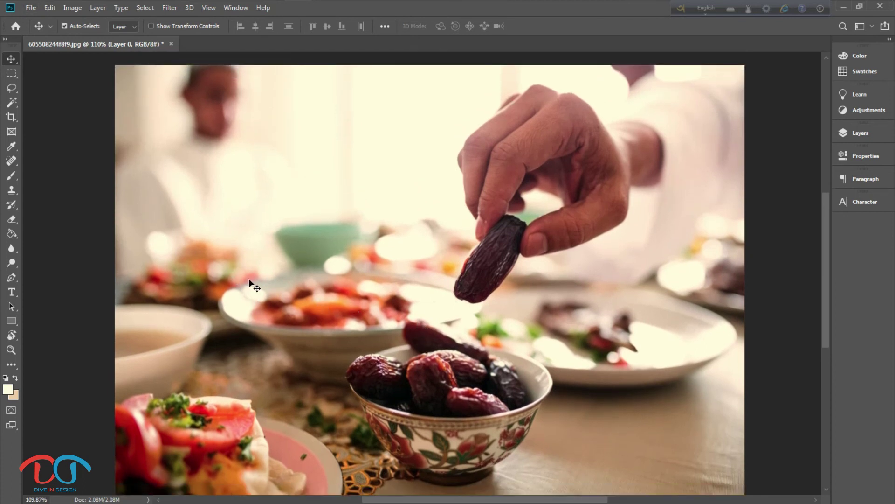
- Select the Hand tool and scroll-zoom the photo to 195%
left_click(13, 339)
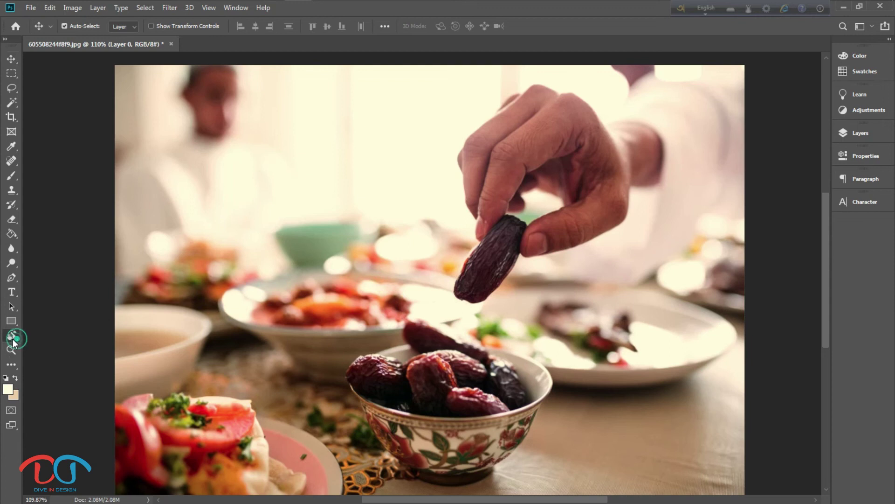
left_click(55, 331)
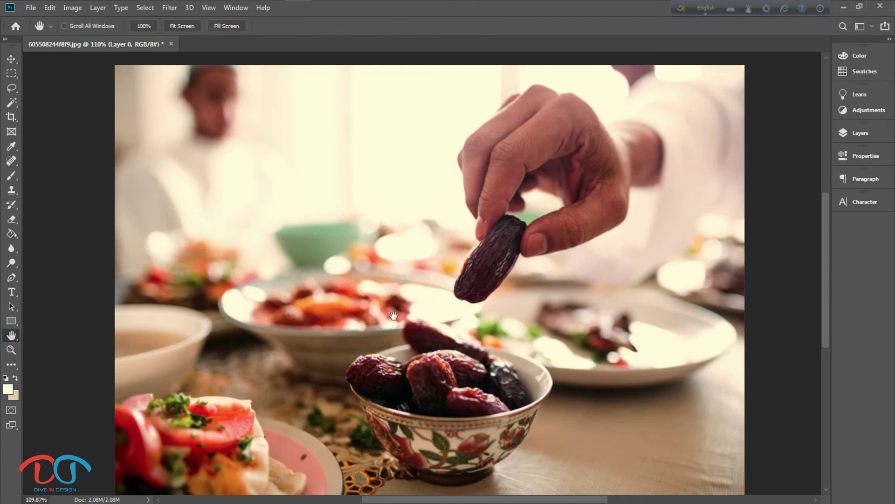
scroll(394, 315, "up", 1)
scroll(394, 315, "up", 2)
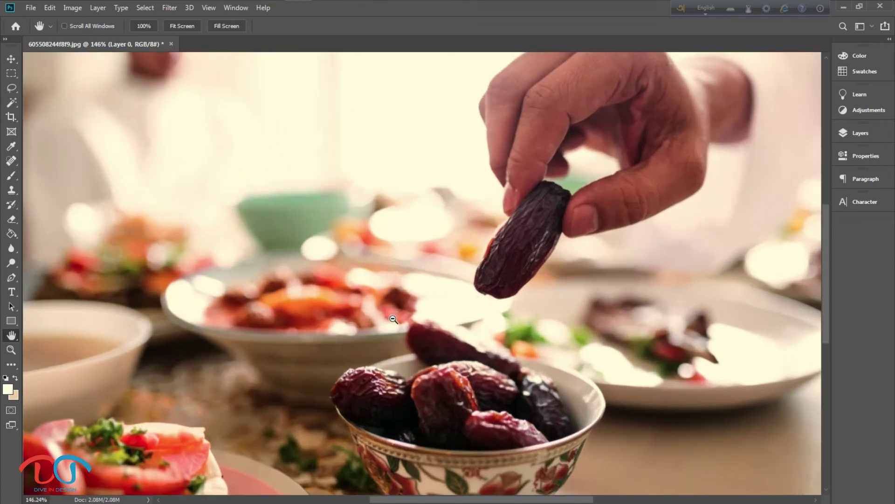
scroll(394, 315, "up", 1)
scroll(393, 317, "up", 2)
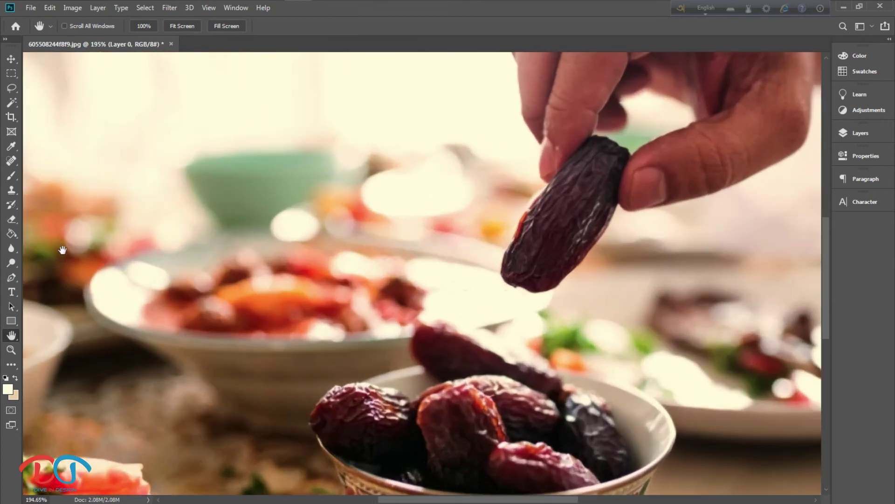
- Pan around the photo to its left side and back, then fit it to about 110%
mouse_move(108, 253)
left_mouse_down()
mouse_move(123, 267)
mouse_move(505, 292)
mouse_move(471, 258)
left_mouse_up()
left_click_drag(265, 273, 698, 376)
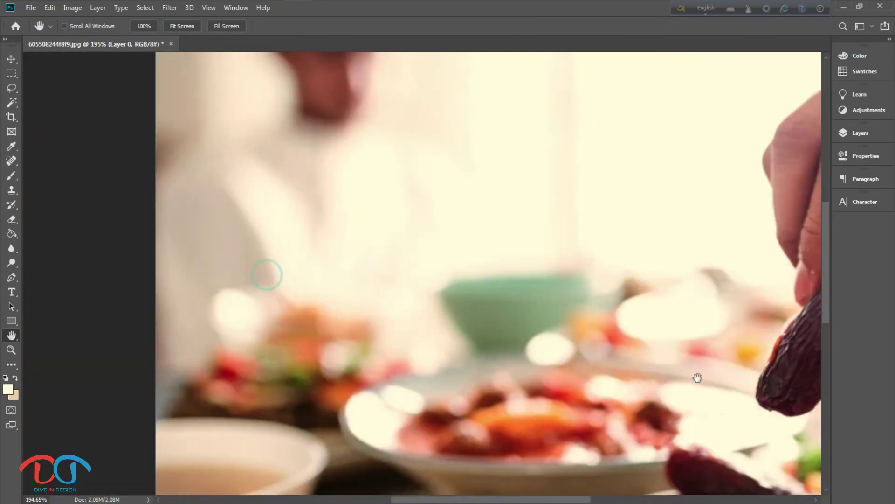
mouse_move(709, 323)
left_mouse_down()
mouse_move(441, 240)
mouse_move(375, 236)
mouse_move(529, 274)
left_mouse_up()
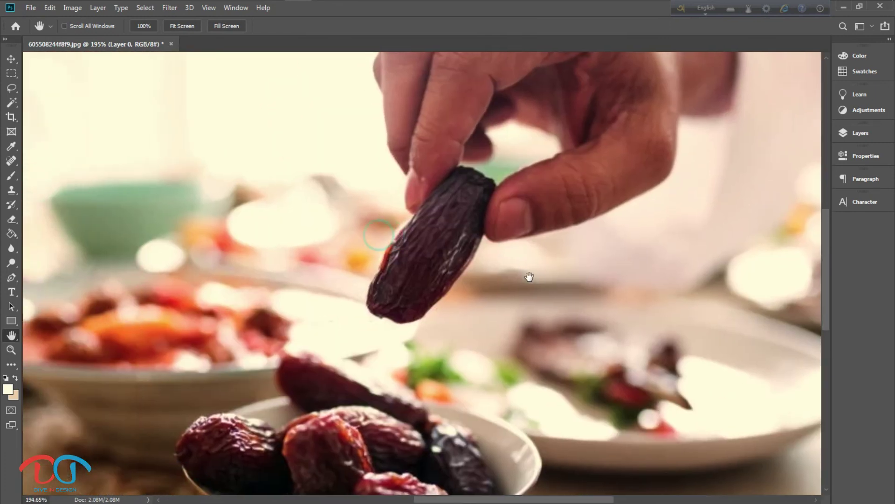
key("ctrl+0")
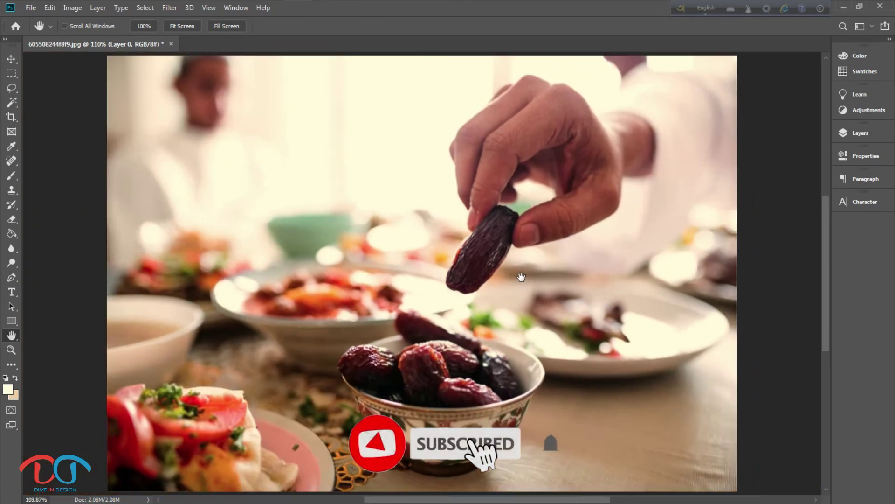
mouse_move(482, 243)
left_mouse_down()
mouse_move(376, 252)
mouse_move(207, 142)
mouse_move(513, 443)
mouse_move(373, 81)
mouse_move(390, 120)
mouse_move(524, 270)
mouse_move(425, 239)
mouse_move(465, 292)
mouse_move(483, 211)
mouse_move(503, 221)
mouse_move(475, 291)
mouse_move(471, 219)
left_mouse_up()
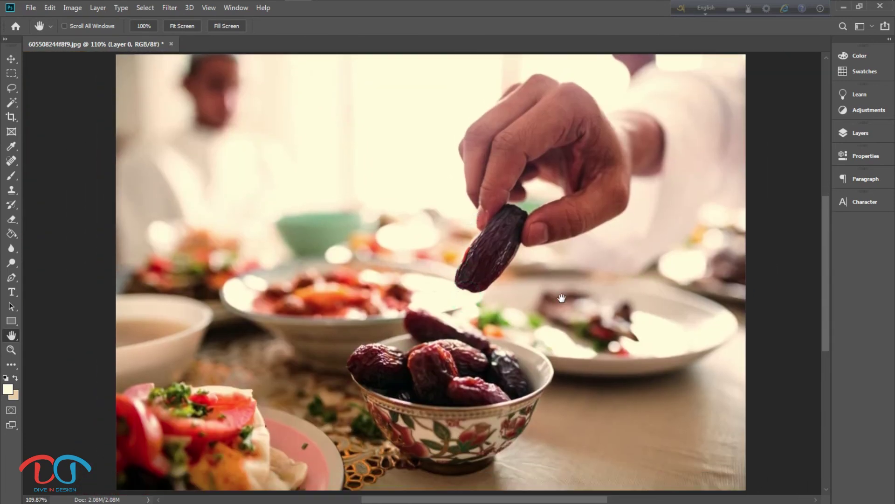
- Switch to the Move tool, keeping the date photo at about 110%
left_click(12, 58)
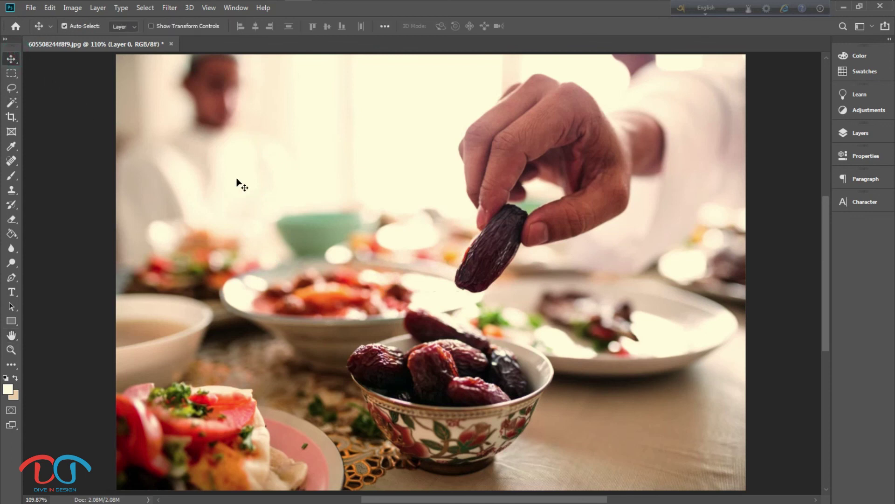